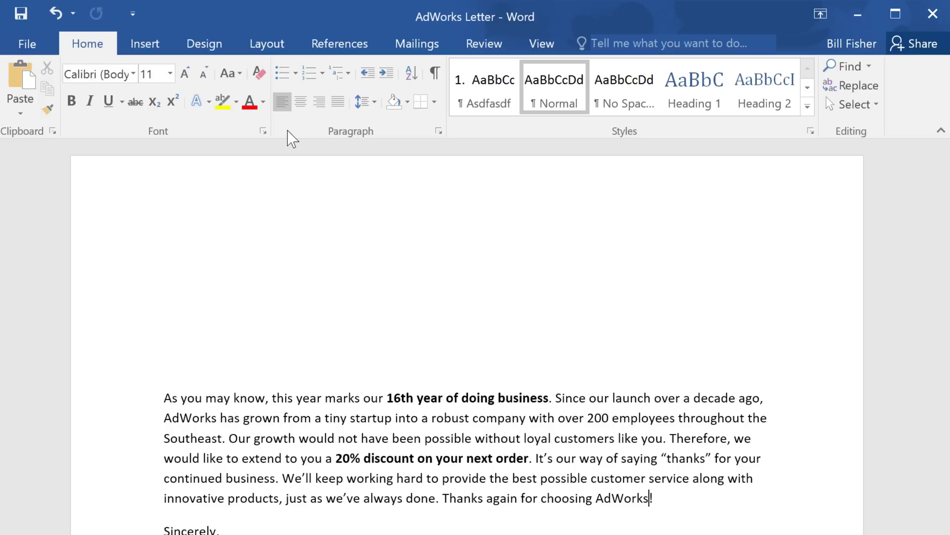
From the Mailings tab, launch the Step-by-Step Mail Merge Wizard with Letters as the document type
click(420, 57)
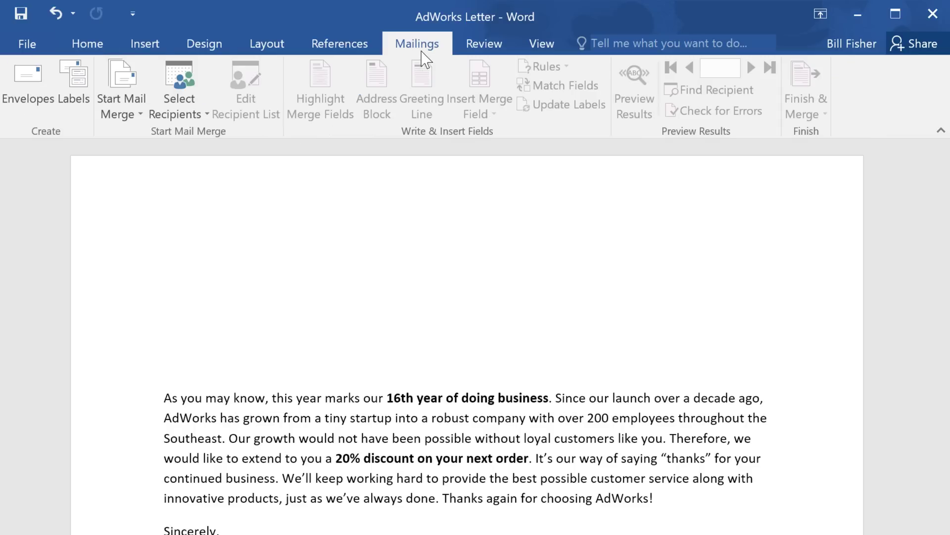
click(147, 89)
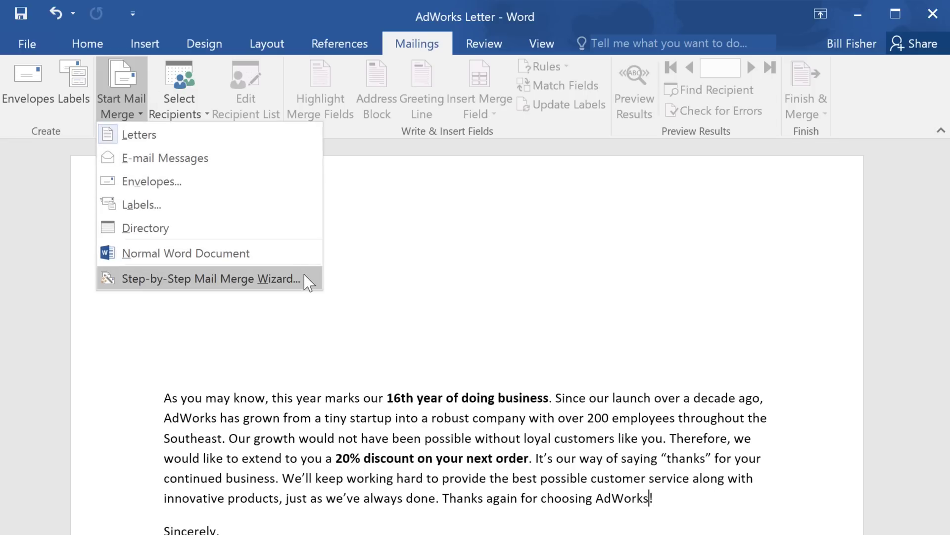
click(277, 278)
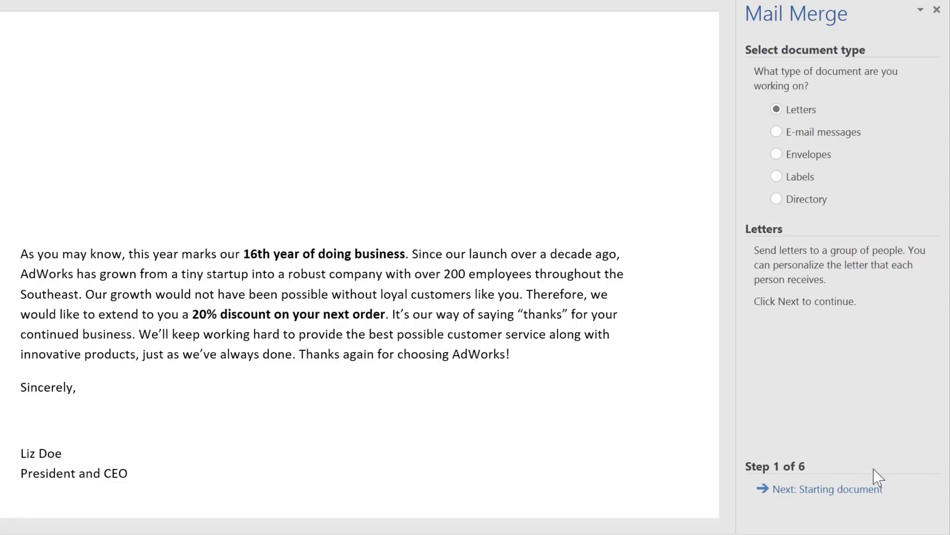
Keep the current document as the starting document and advance to step 3, Select recipients
click(833, 495)
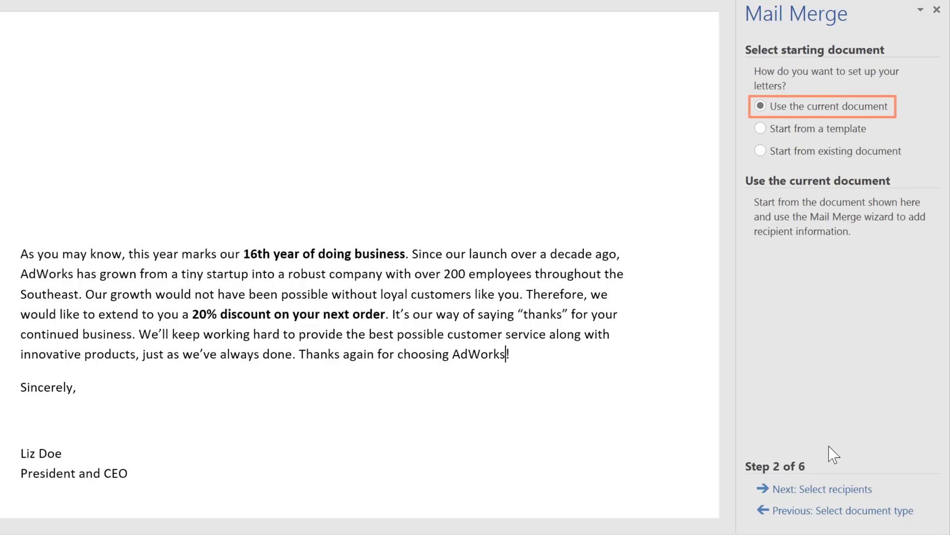
click(832, 490)
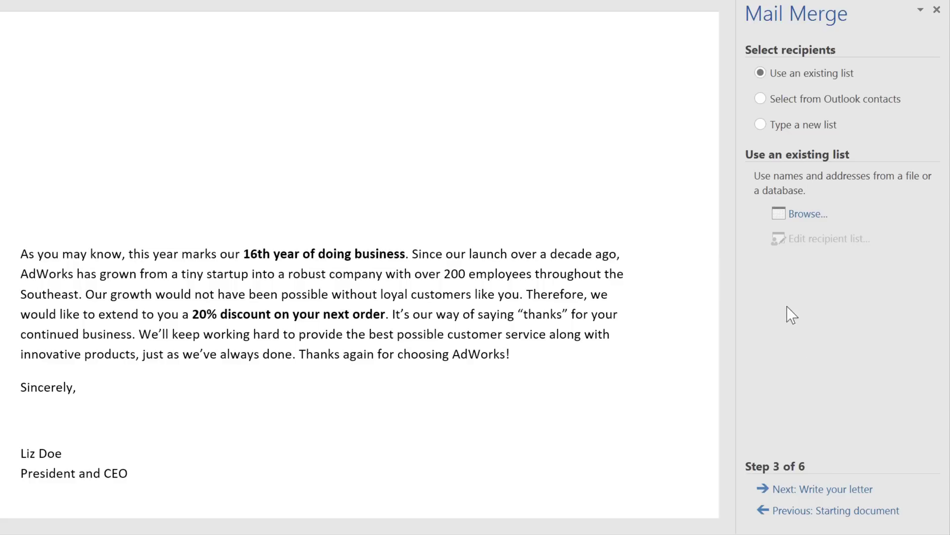
Start a typed new address list with one recipient's name and street, then cancel it
click(759, 125)
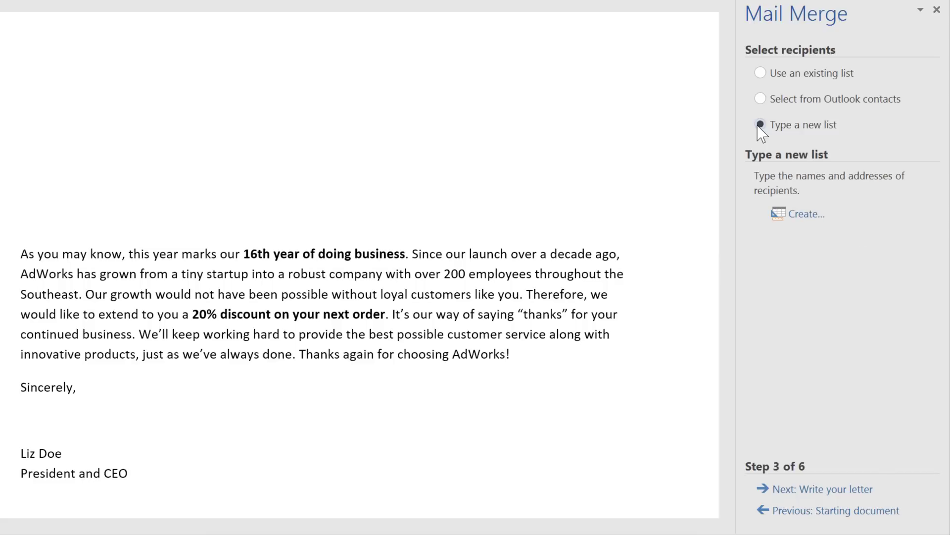
click(795, 216)
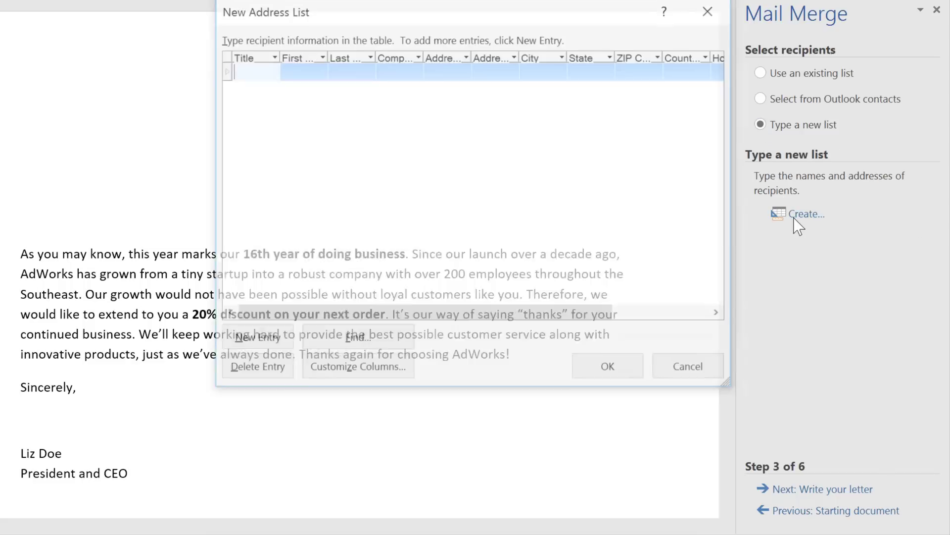
click(312, 72)
key(Tab)
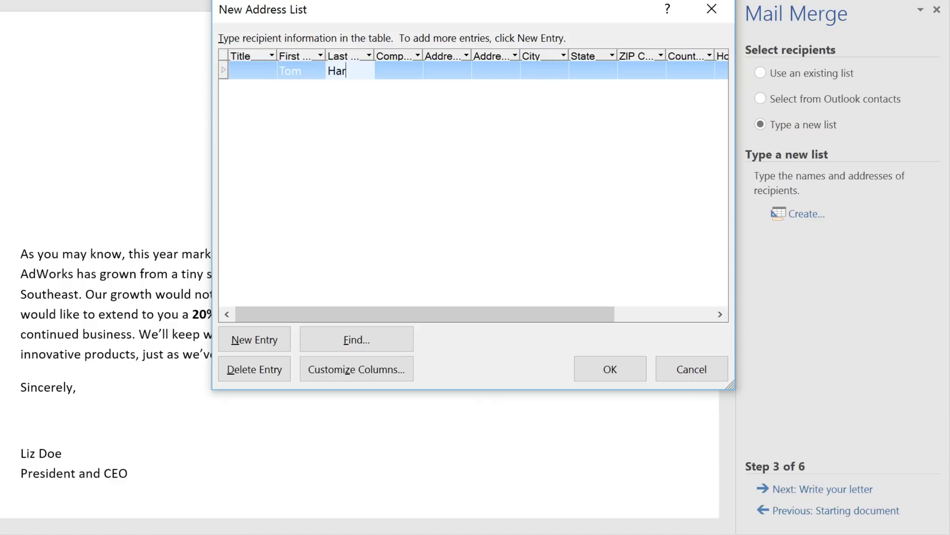
key(Tab)
key(Tab)
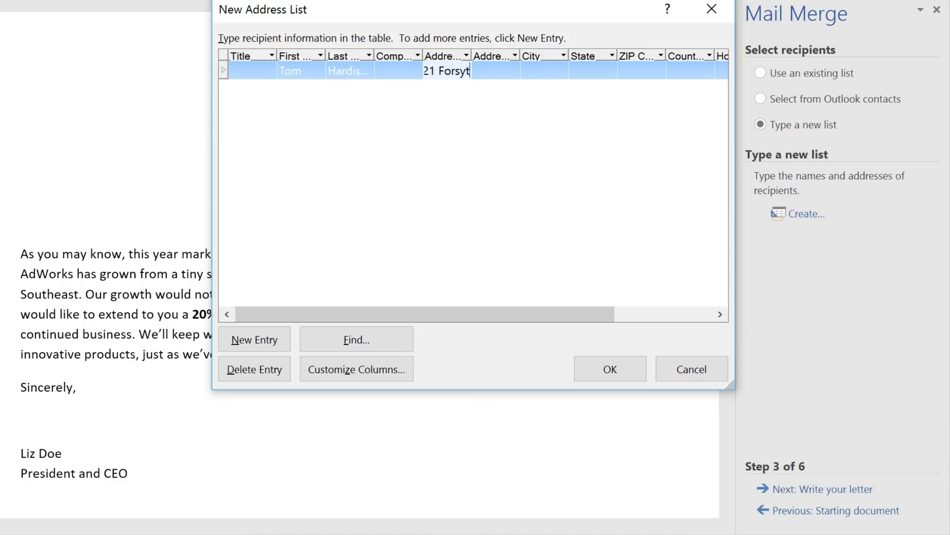
click(692, 375)
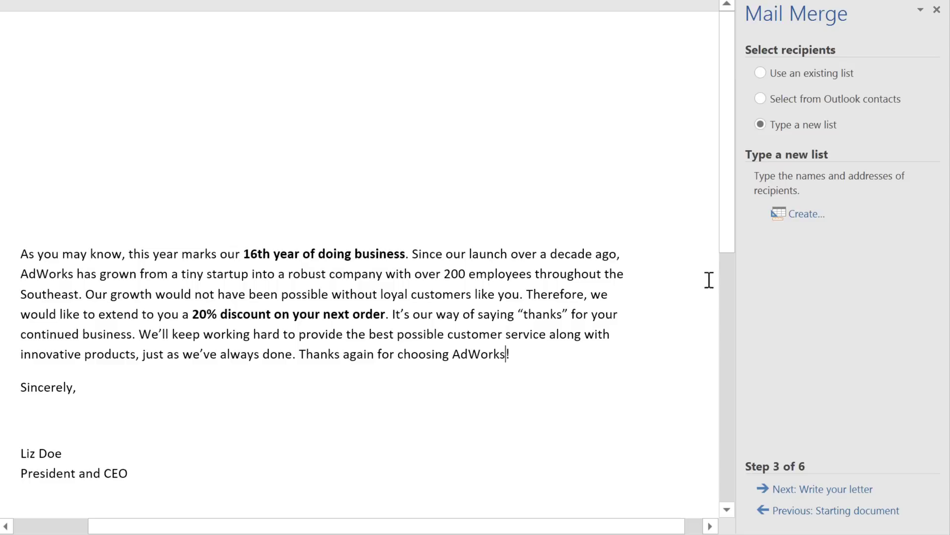
Use Sheet1$ of AdWorks_Recipients.xlsx as the existing recipient list, excluding the first recipient
click(760, 73)
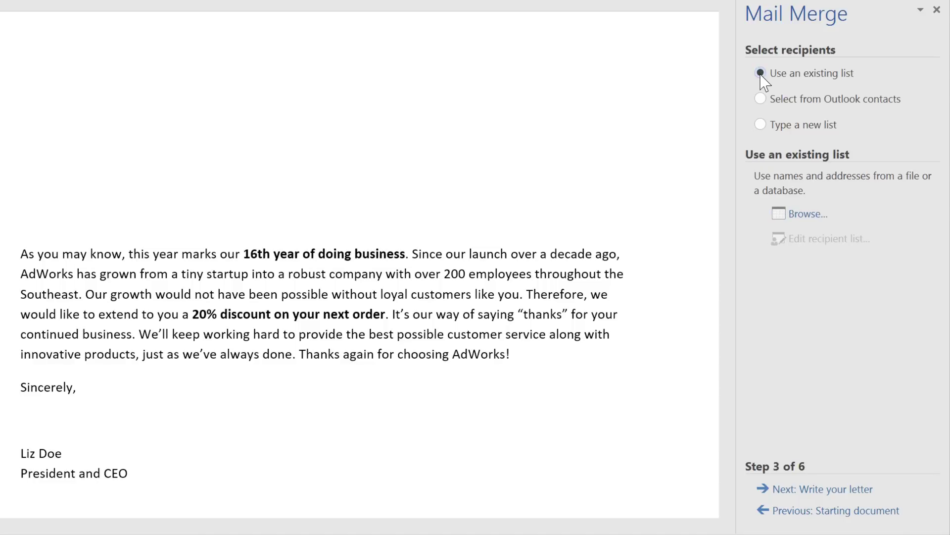
click(807, 214)
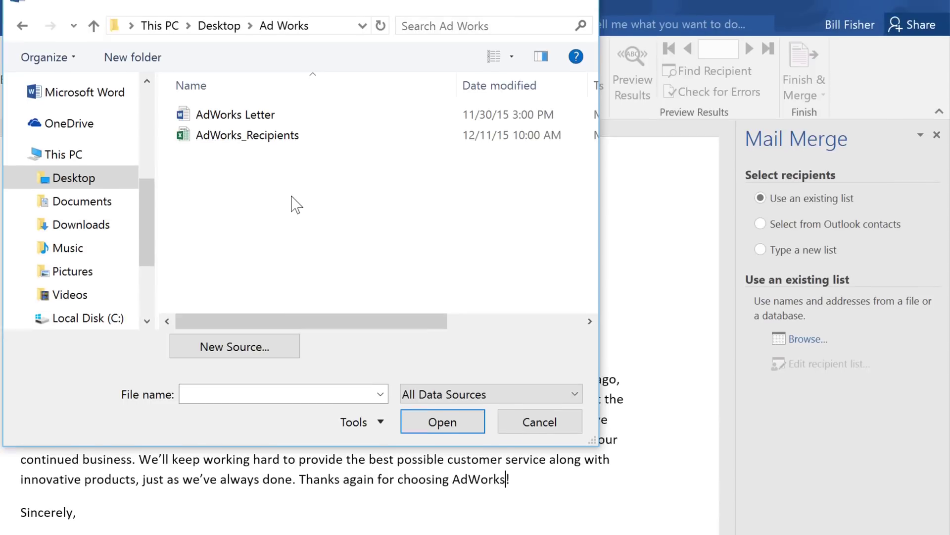
click(292, 137)
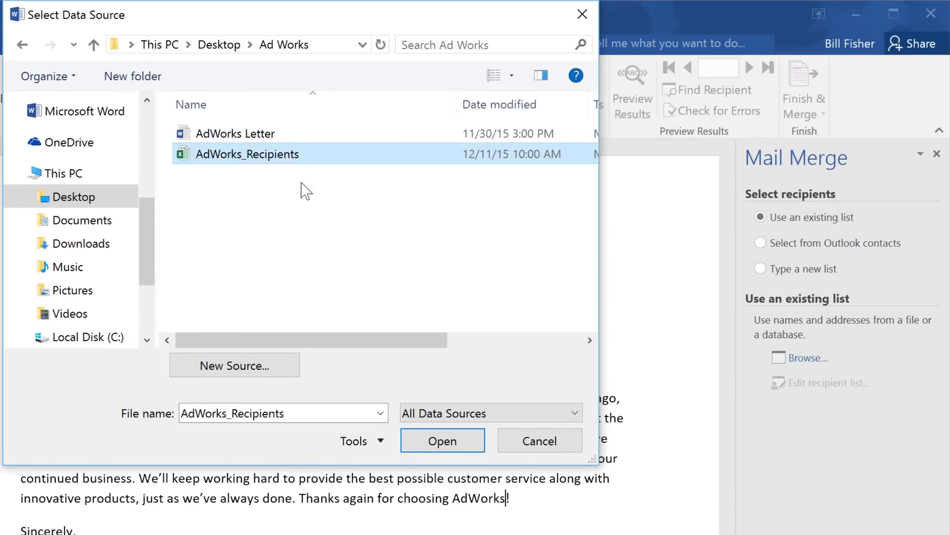
click(410, 441)
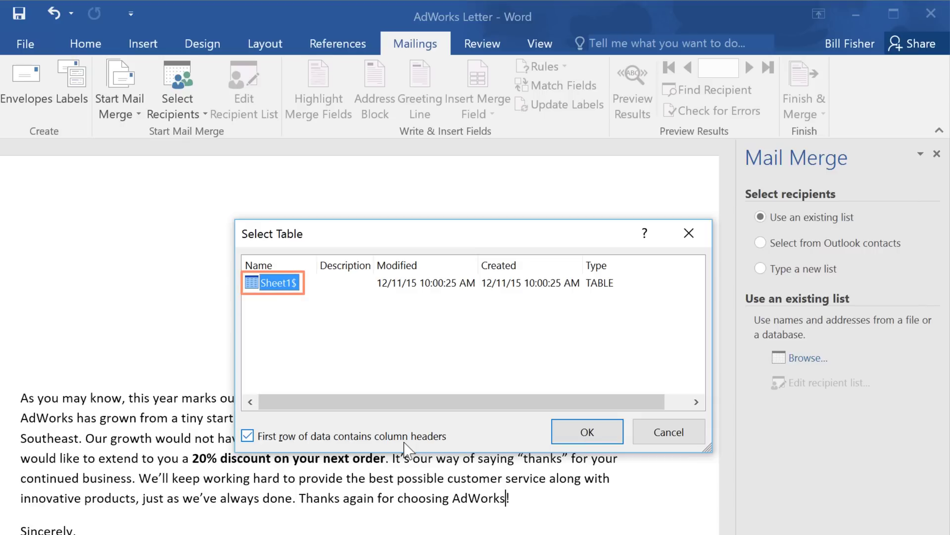
click(587, 433)
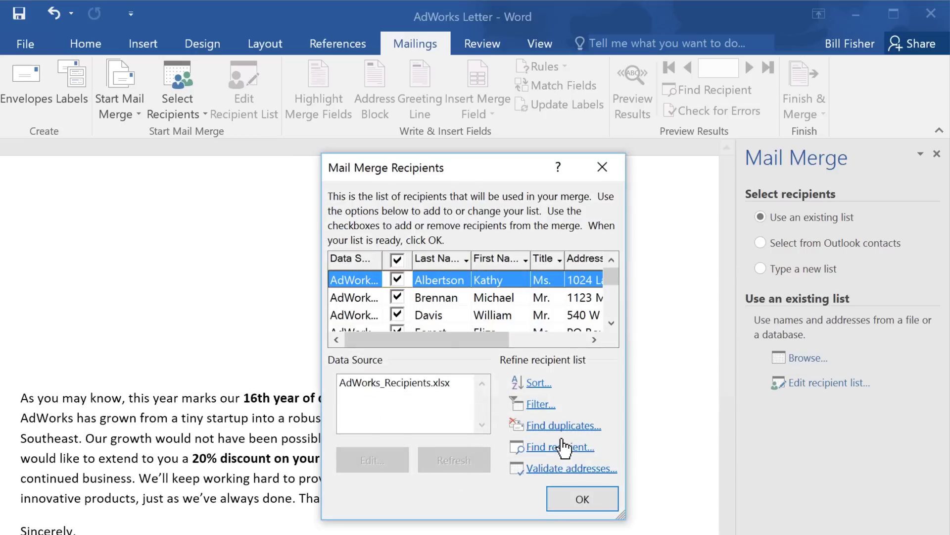
click(397, 280)
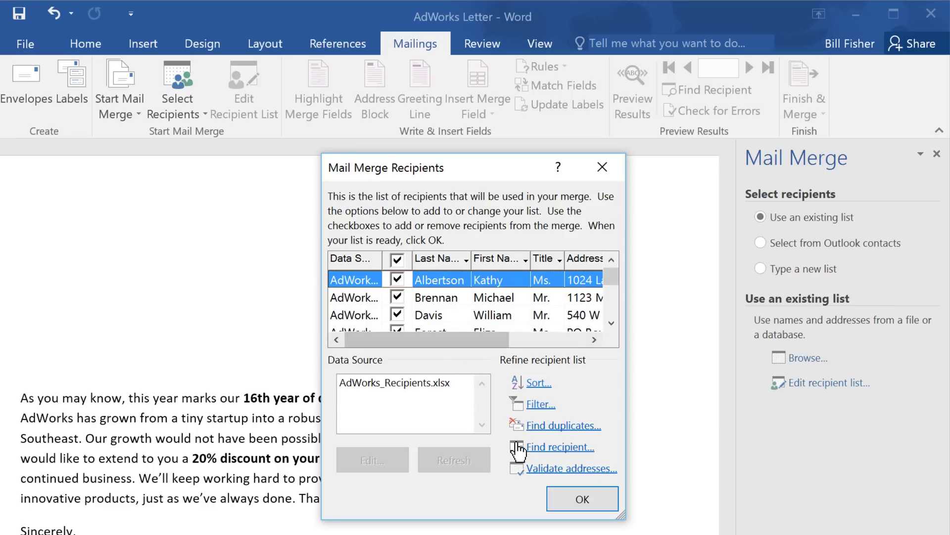
click(574, 499)
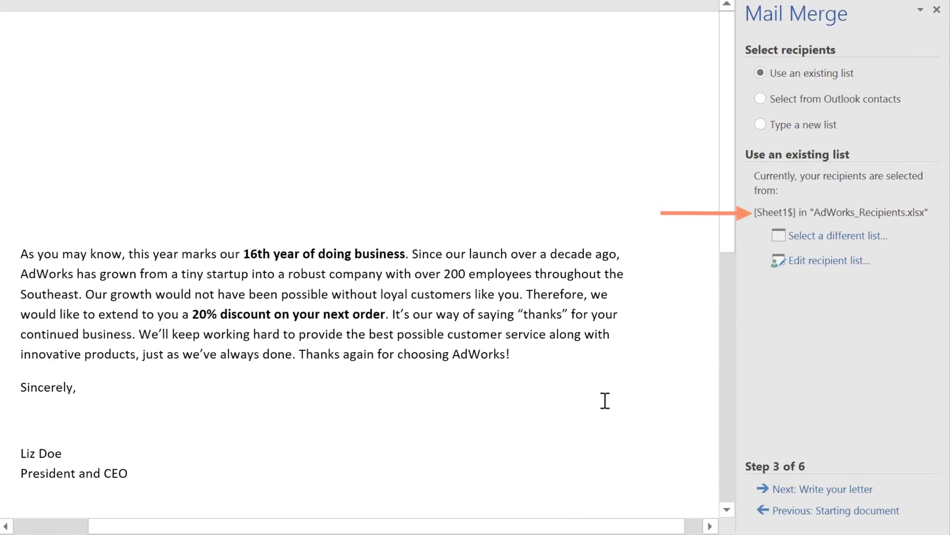
Insert an «AddressBlock» field atop the letter using the Mr. Joshua Randall Jr. name format
click(783, 490)
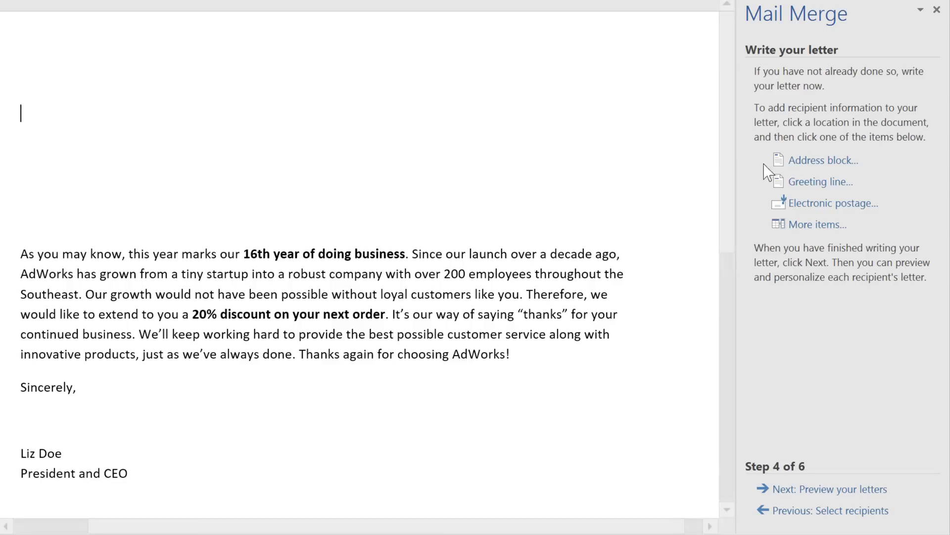
click(824, 164)
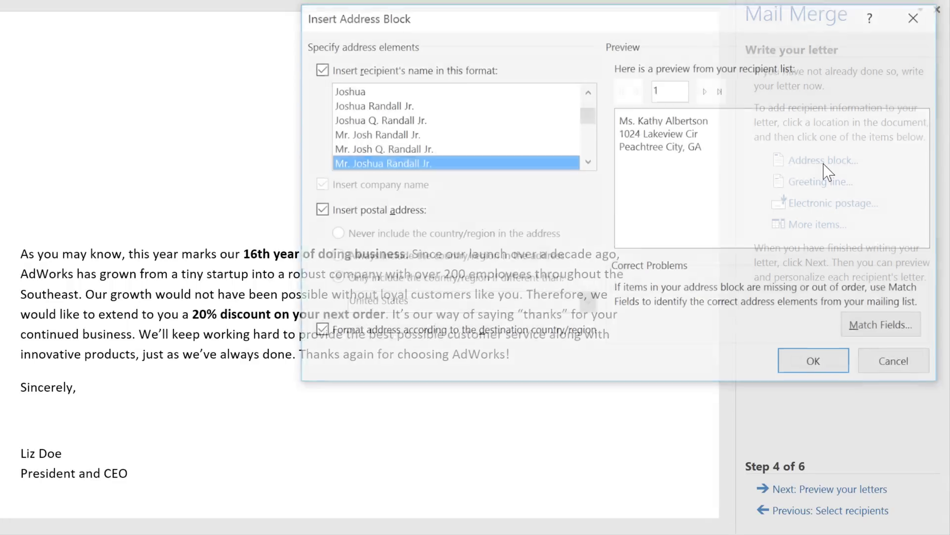
click(588, 162)
click(588, 161)
click(588, 161)
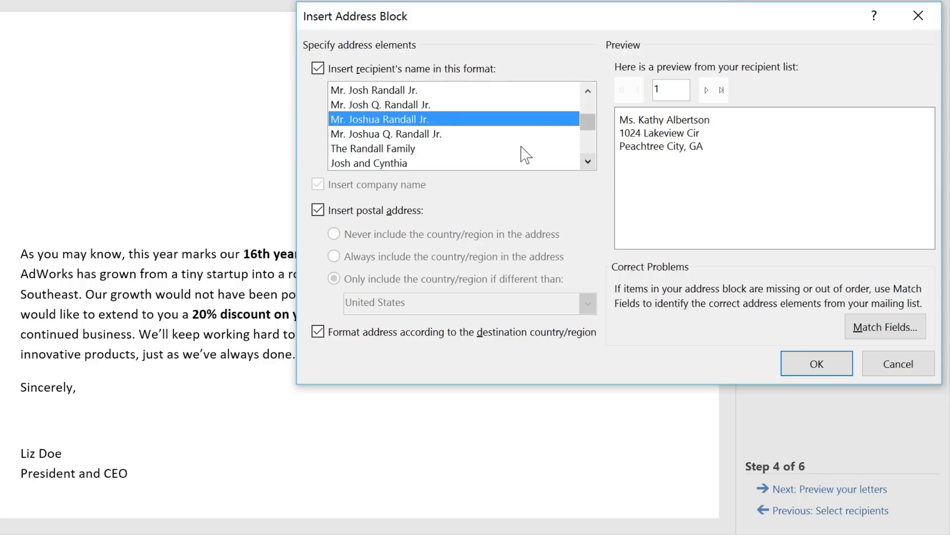
click(495, 139)
click(495, 145)
click(496, 159)
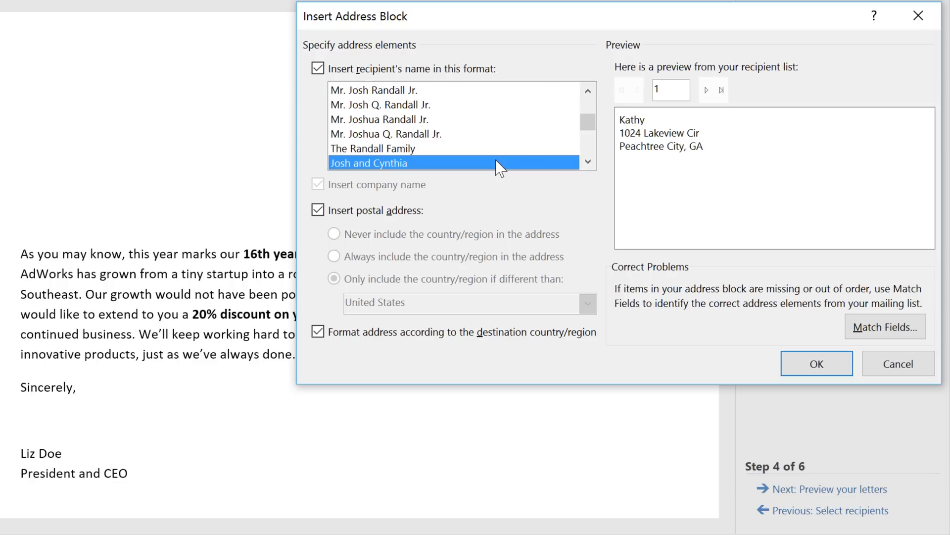
click(479, 121)
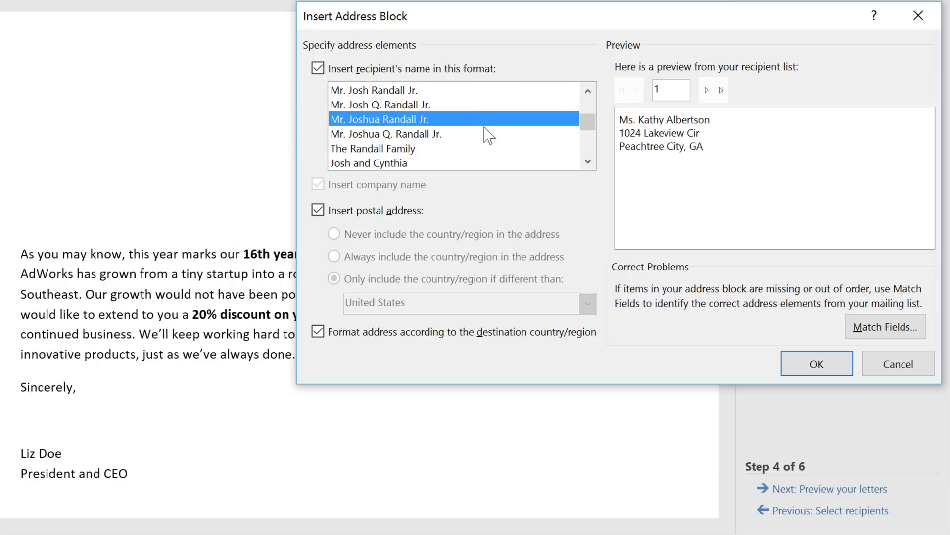
click(814, 368)
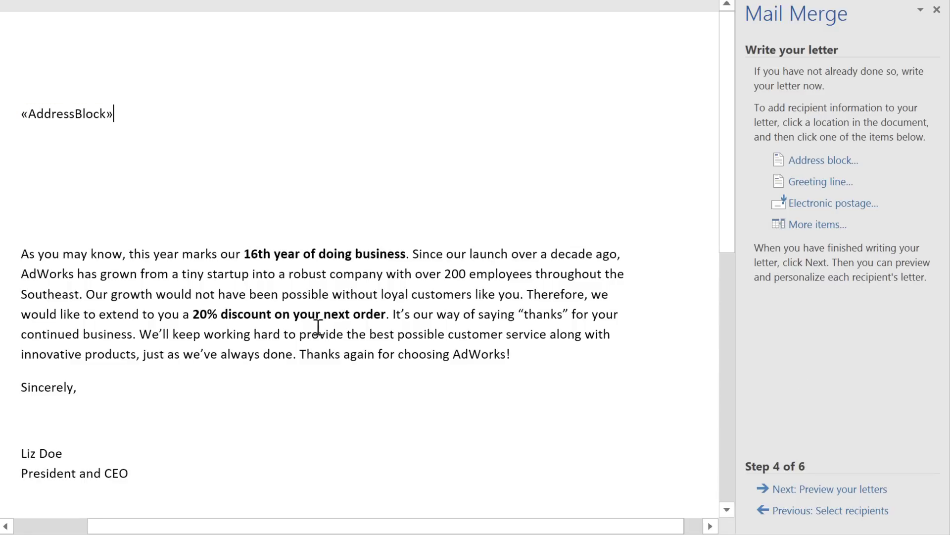
Insert a «GreetingLine» field in Dear Mr. Randall format with ':' punctuation above the body paragraph
click(35, 219)
click(793, 183)
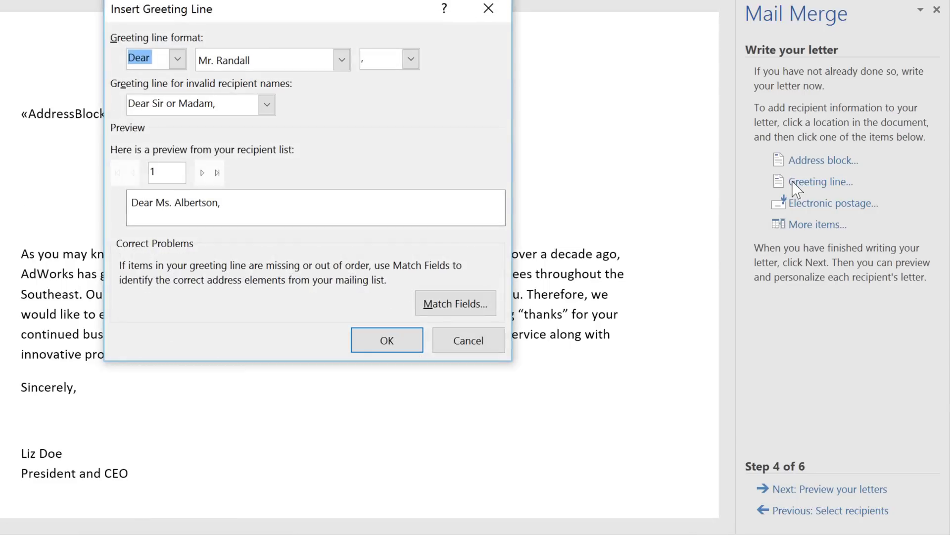
click(176, 60)
click(177, 61)
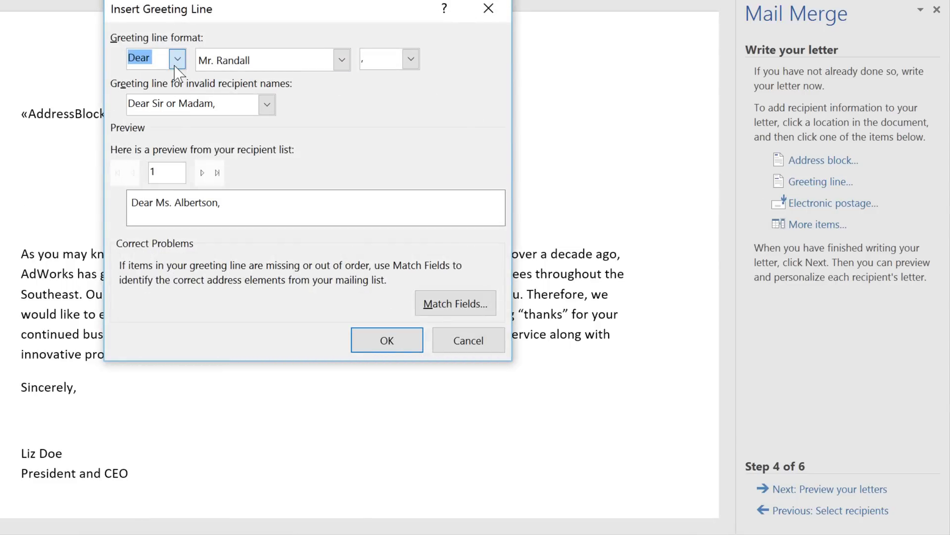
click(410, 59)
click(393, 93)
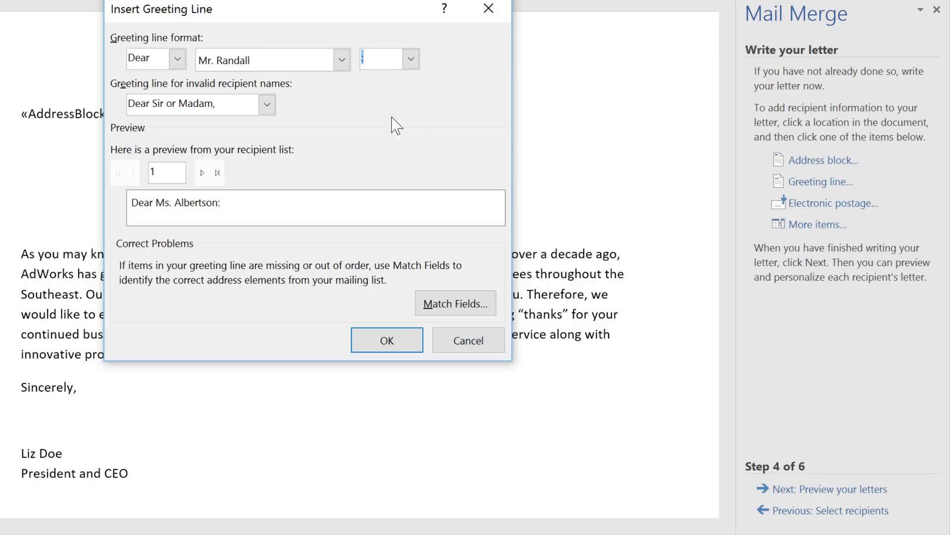
click(403, 341)
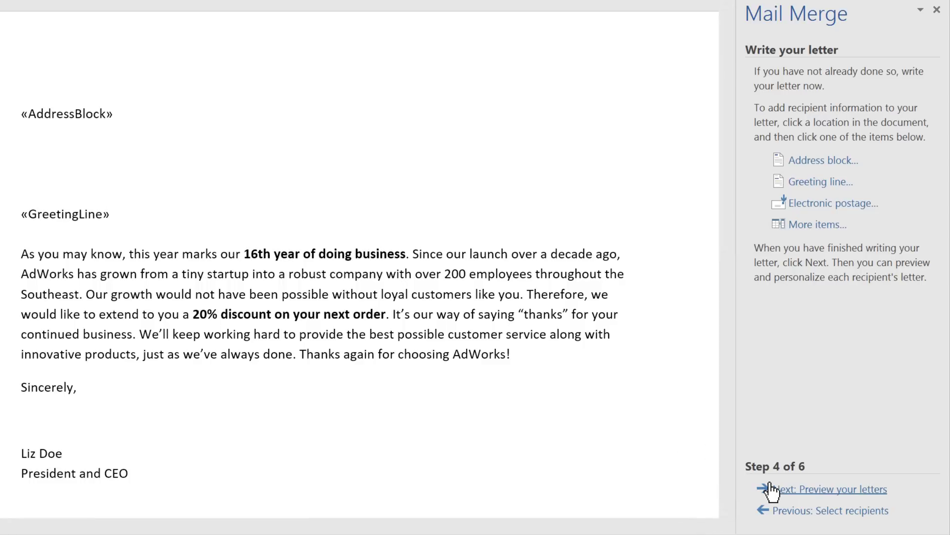
Preview the merged letters, browsing to the next two recipients, then advance to step 6
click(795, 493)
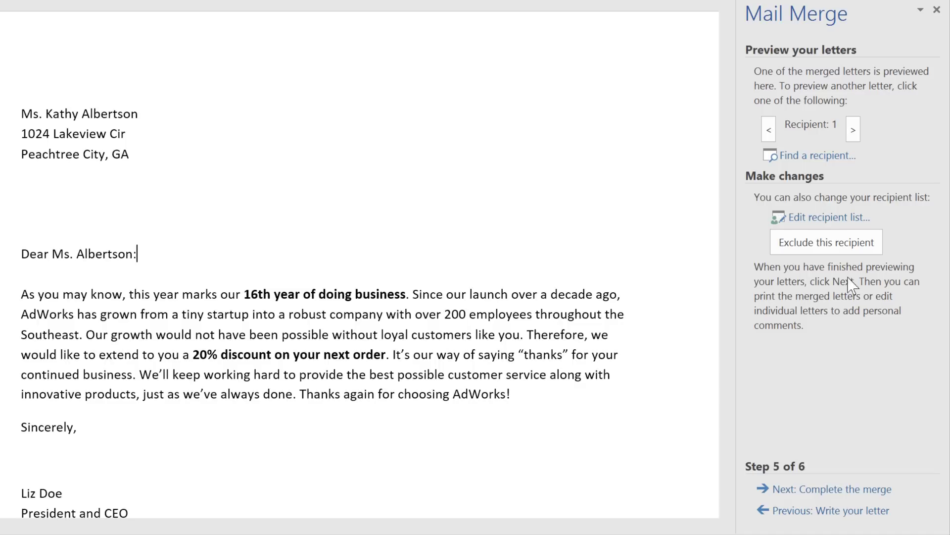
click(856, 128)
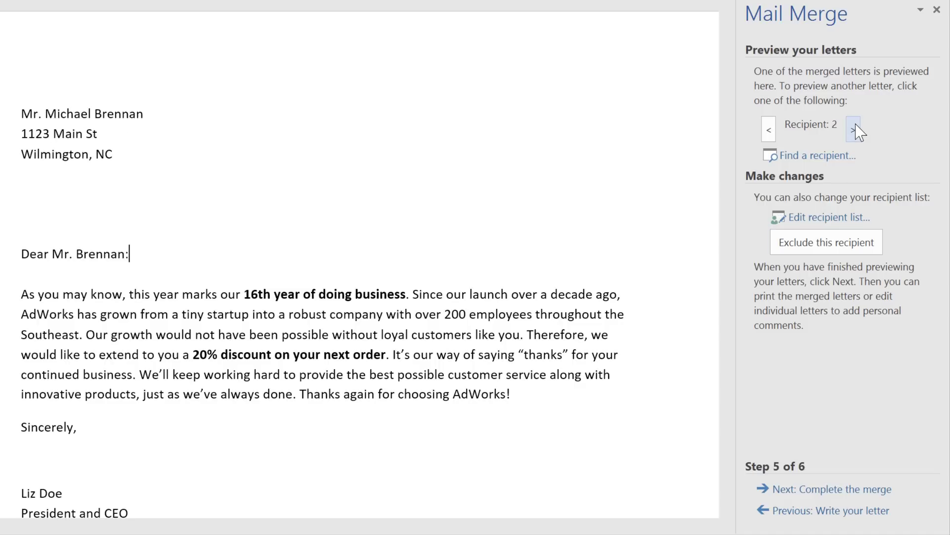
click(857, 128)
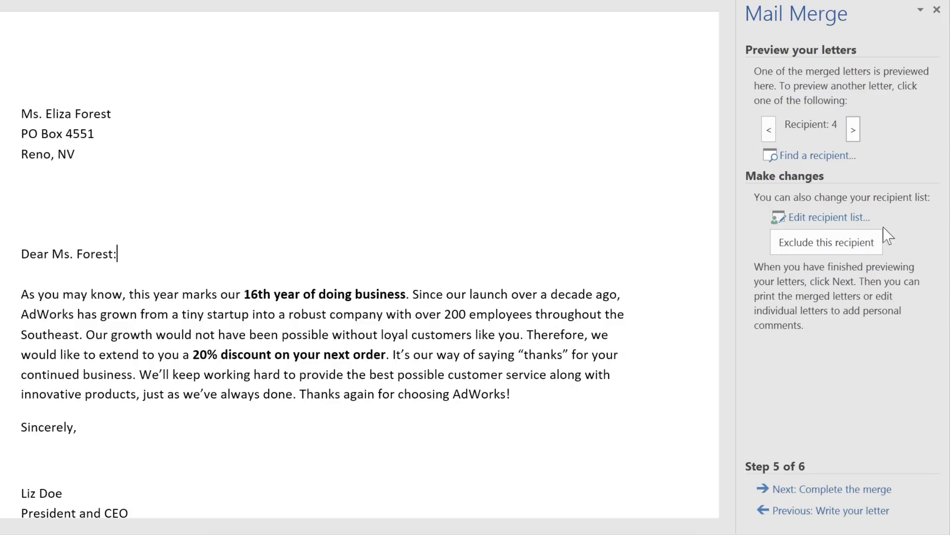
click(798, 490)
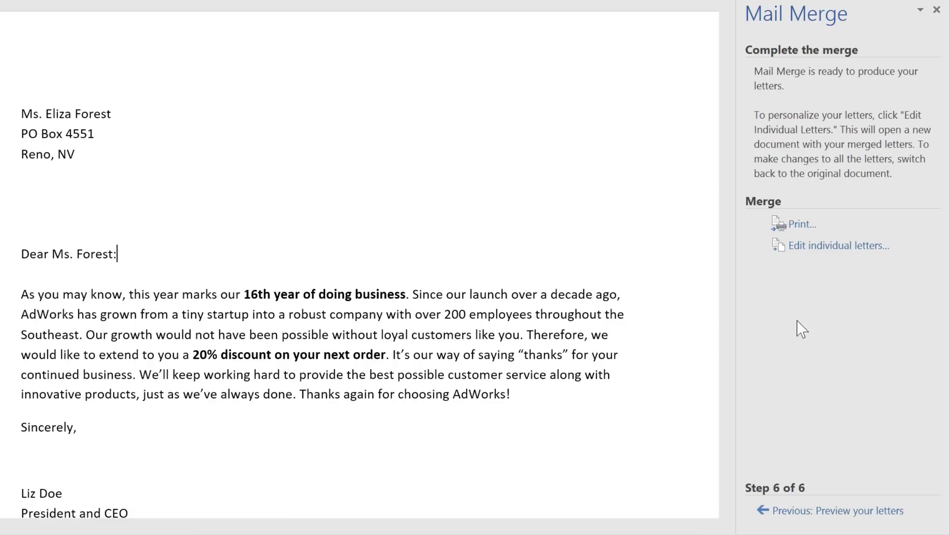
Print the merged letters for All records to the Lexmark MX310dn printer
click(798, 225)
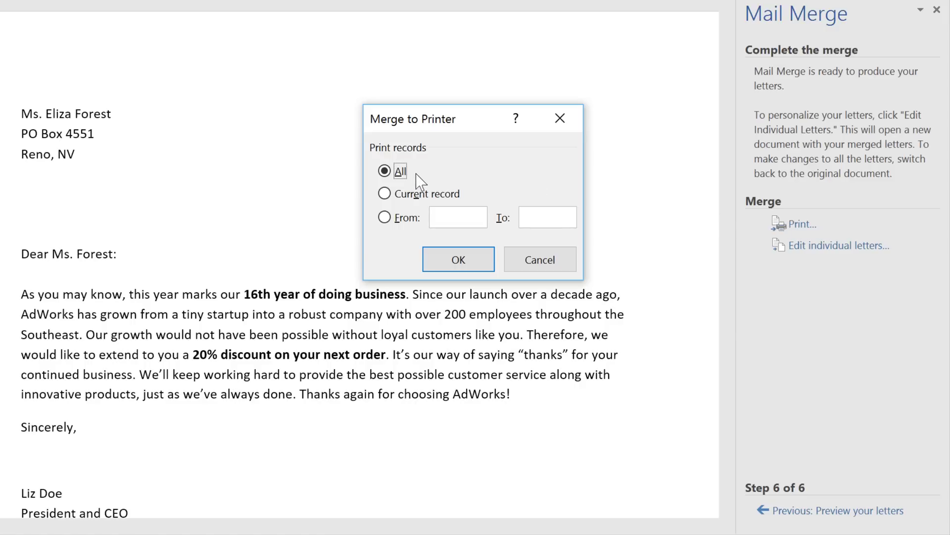
click(440, 258)
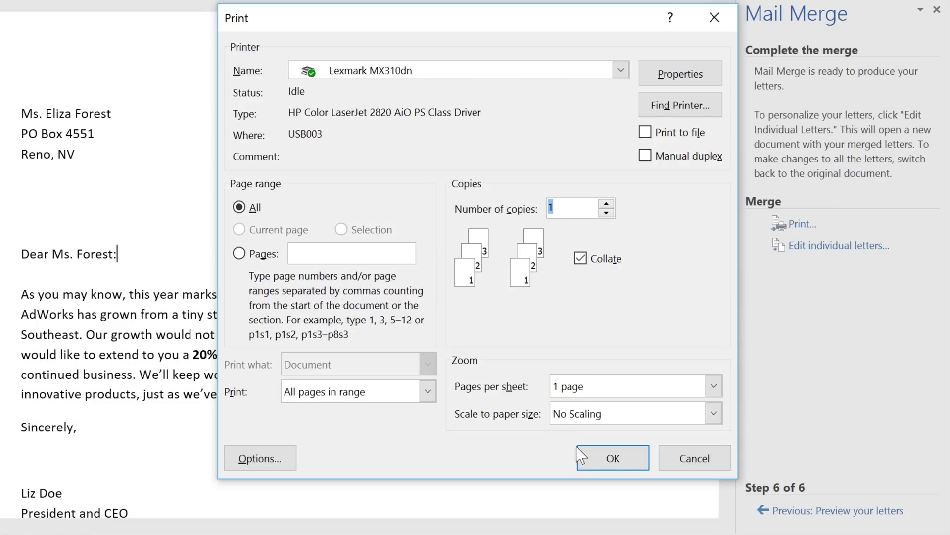
click(597, 466)
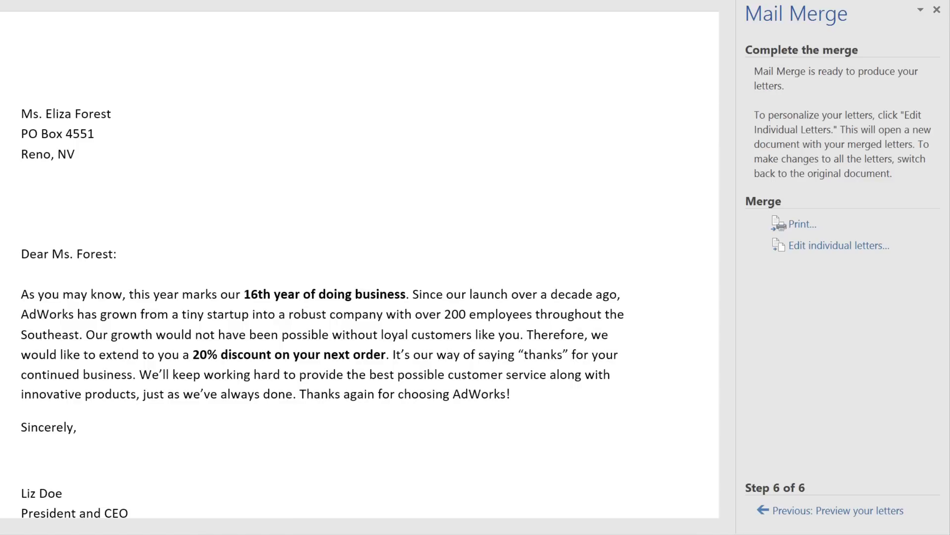